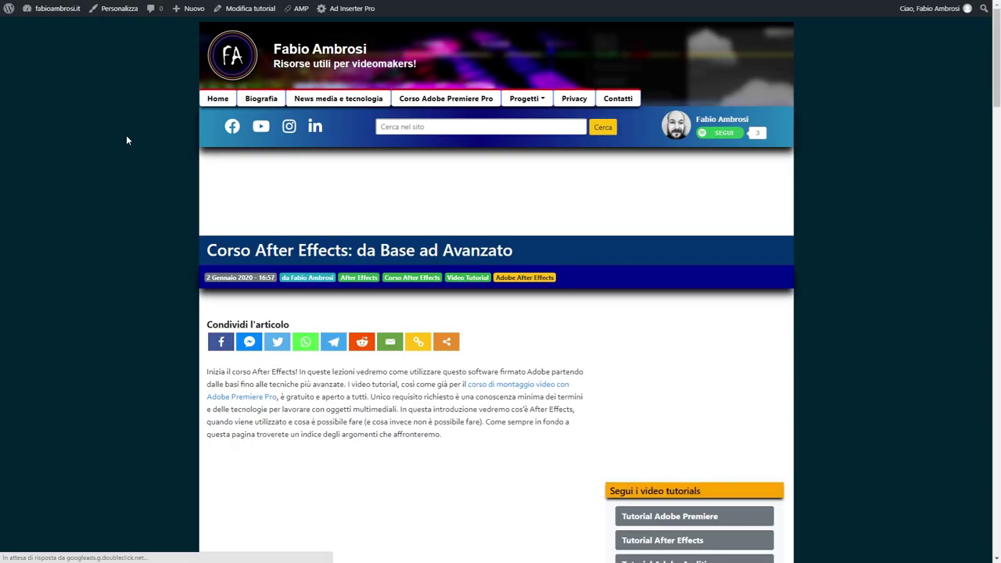
Scroll the article to the 25-lesson modulo Base list, select it all, then clear the selection
scroll(135, 144, down, 1)
scroll(135, 143, down, 4)
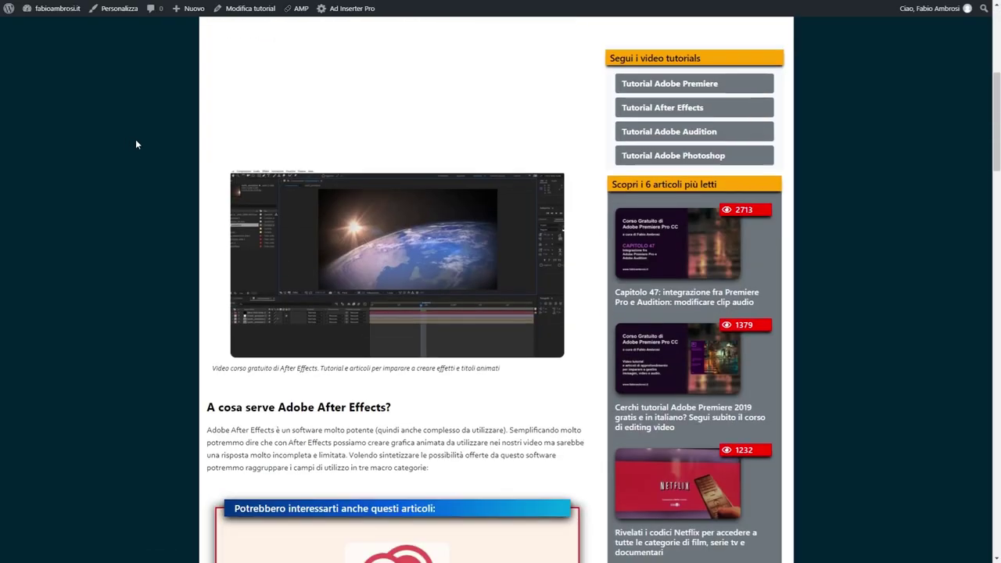
scroll(135, 144, down, 4)
scroll(136, 143, down, 2)
scroll(135, 144, down, 4)
scroll(135, 143, down, 3)
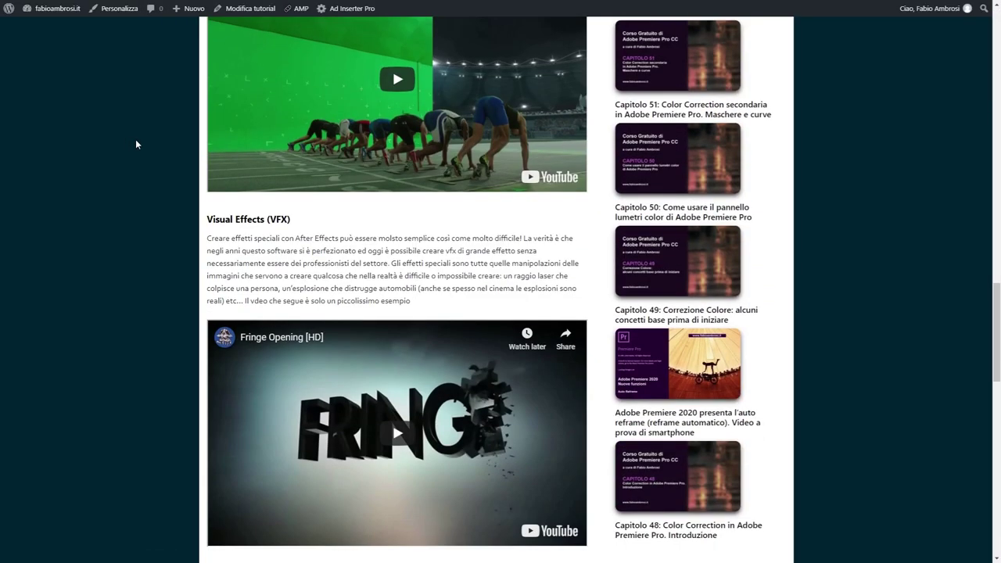
scroll(135, 144, down, 5)
scroll(135, 144, down, 4)
scroll(135, 144, down, 3)
scroll(135, 144, up, 1)
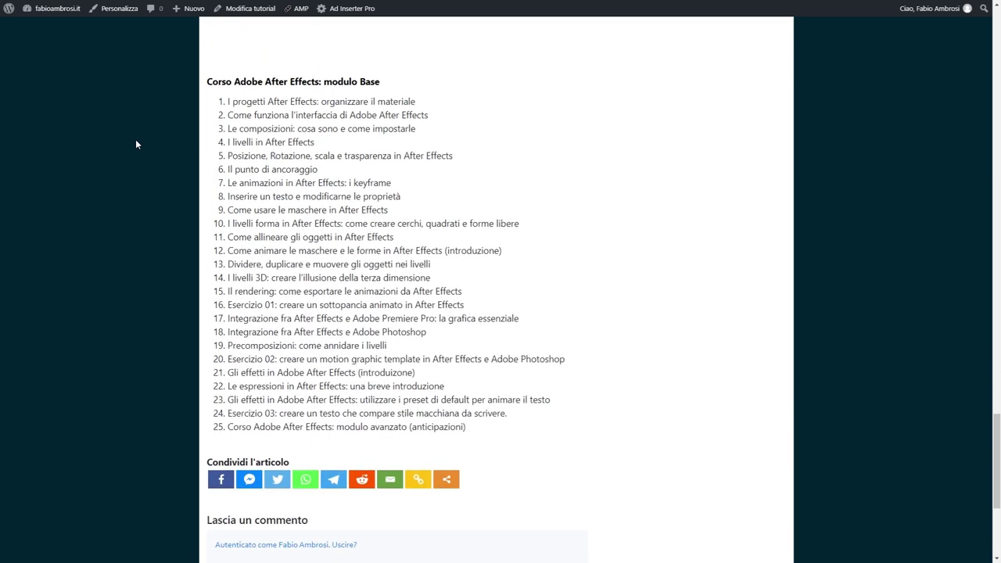
drag(220, 125, 509, 458)
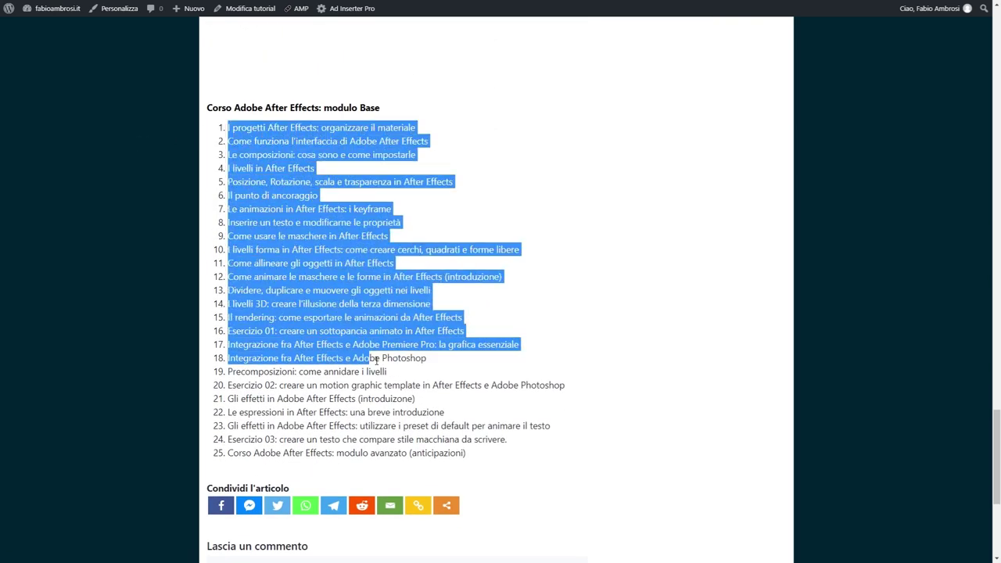
click(509, 458)
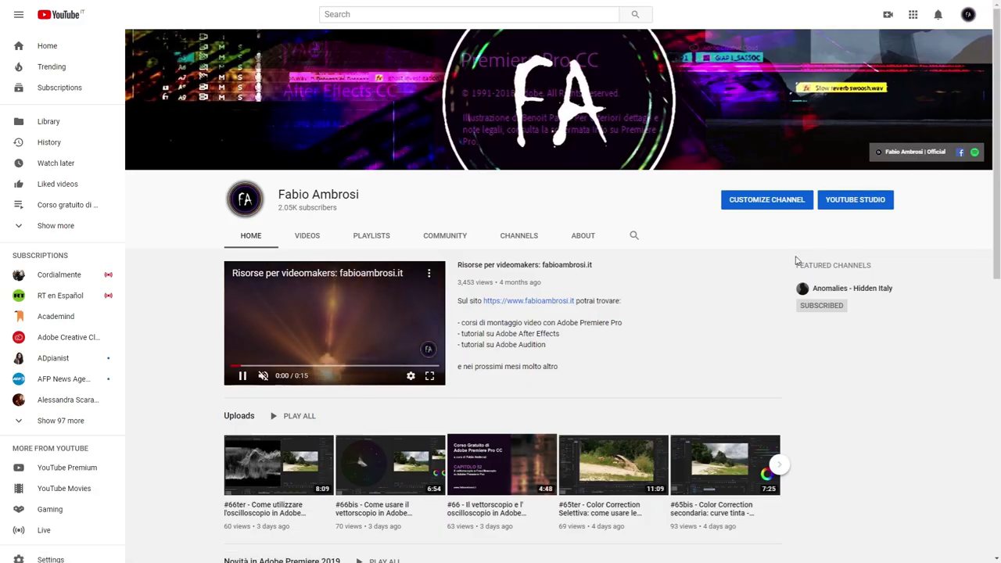
scroll(793, 256, down, 4)
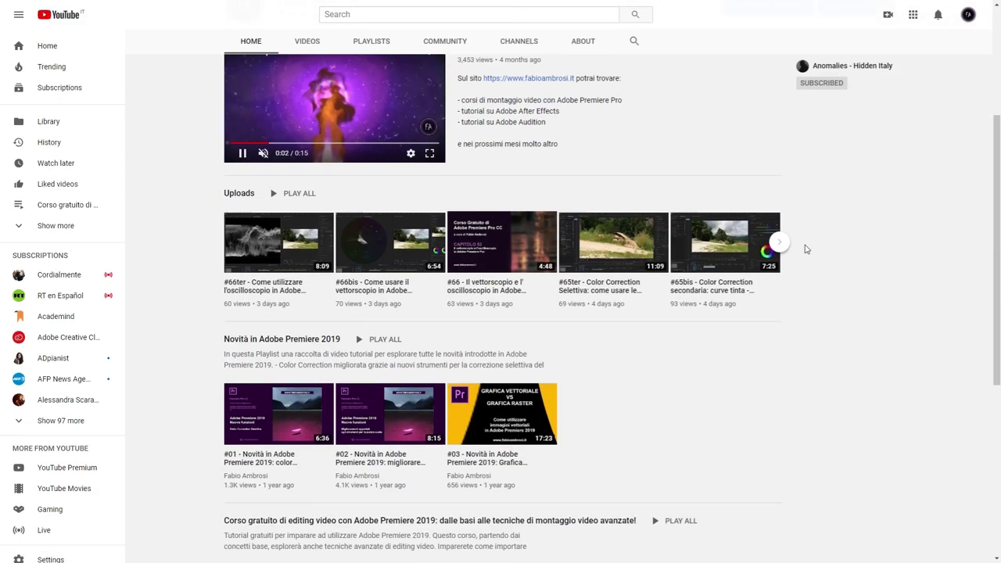
scroll(762, 261, down, 2)
scroll(763, 261, down, 1)
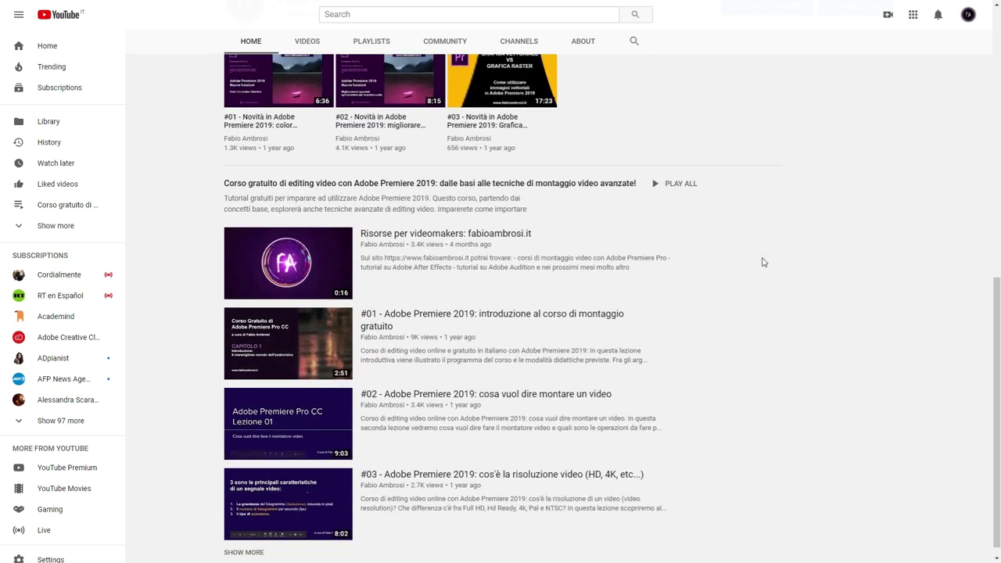
scroll(763, 262, up, 4)
scroll(762, 261, up, 3)
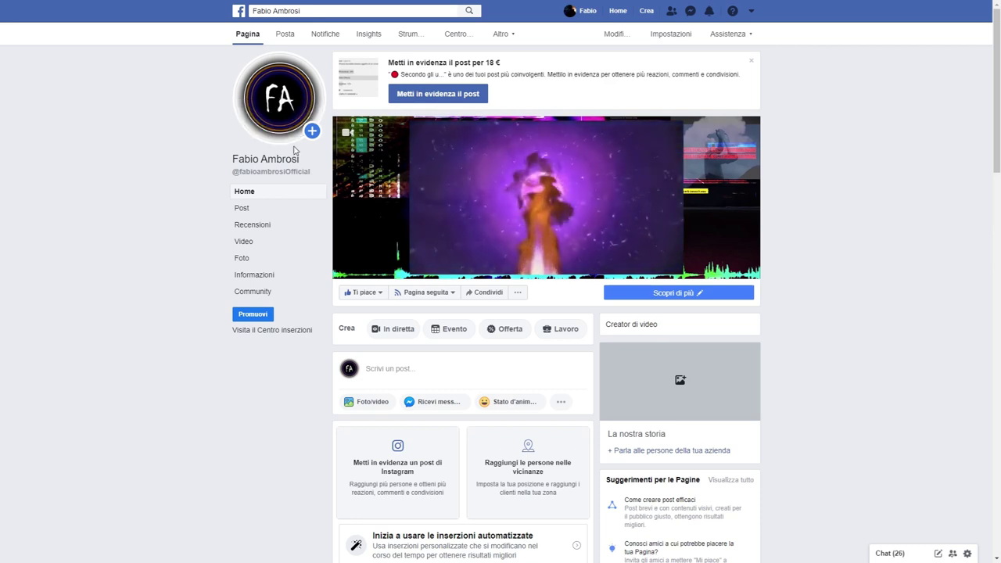
Highlight the Facebook page's name and scroll down through its posts
drag(287, 159, 235, 163)
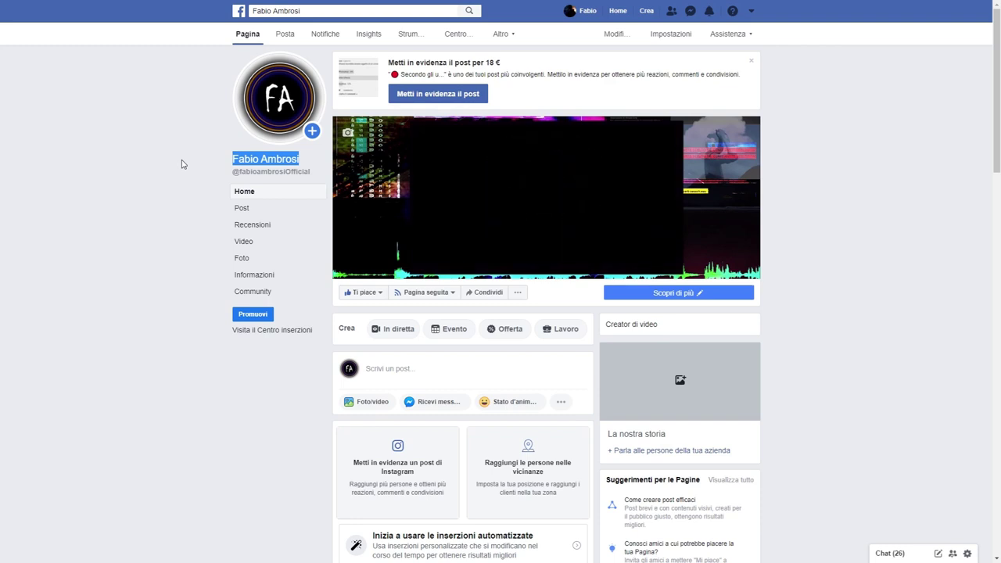
scroll(182, 164, down, 3)
scroll(182, 164, down, 3)
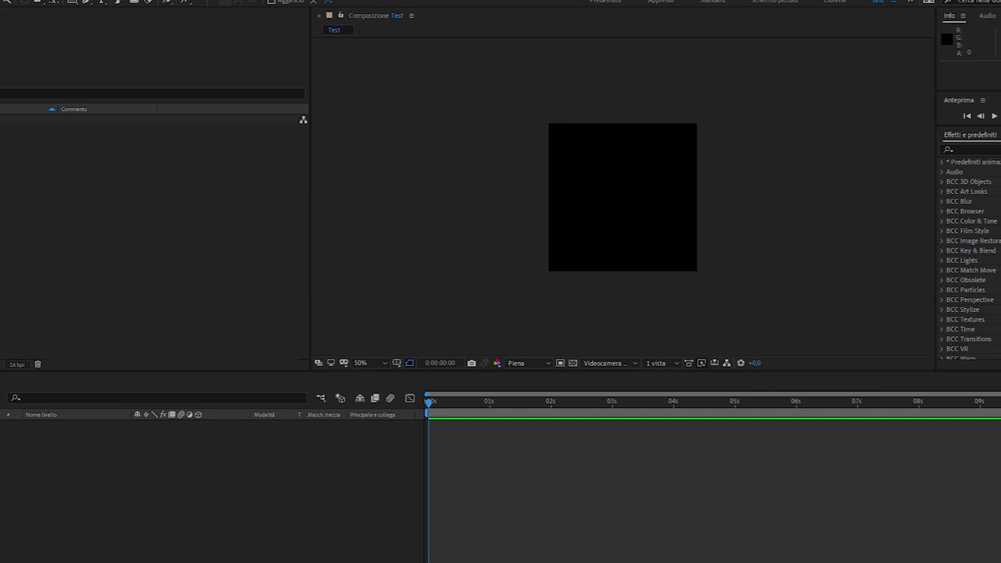
Bring up File Explorer showing the Orbital - Free RocketStock HUD project folder
click(59, 559)
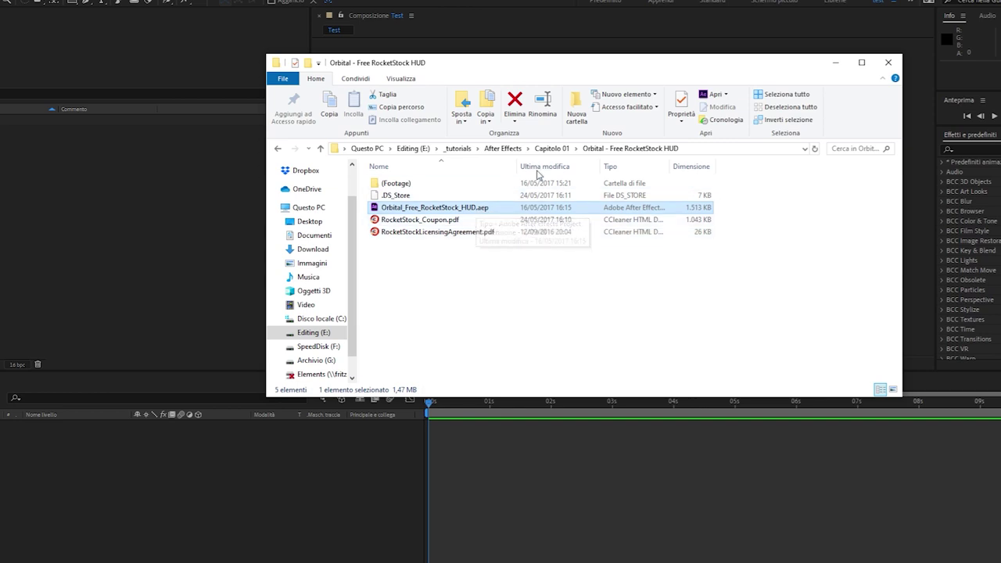
Go up to Capitolo 01, reopen the Orbital folder and inspect the Orbital_Free_RocketStock_HUD.aep file
click(551, 148)
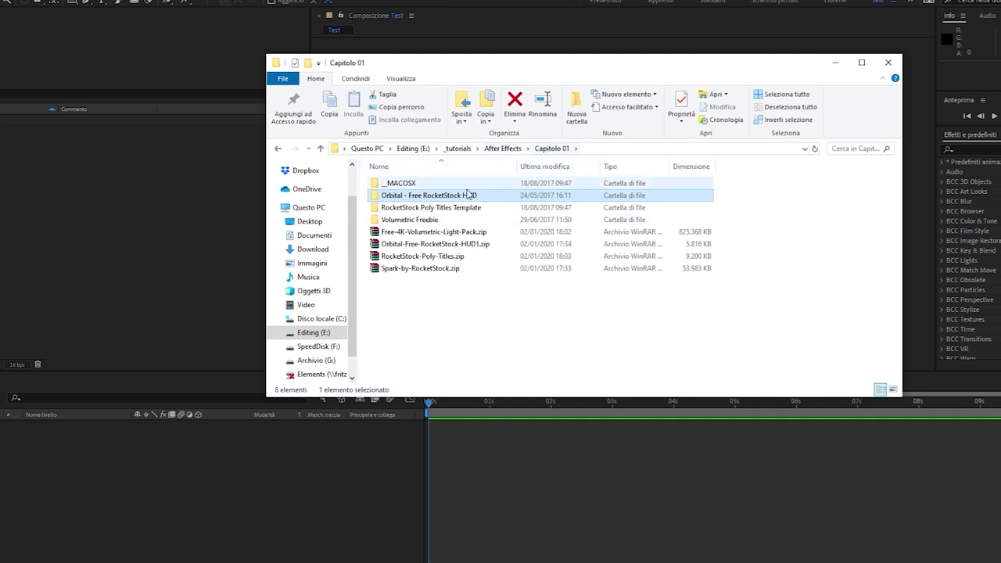
double_click(464, 195)
click(473, 208)
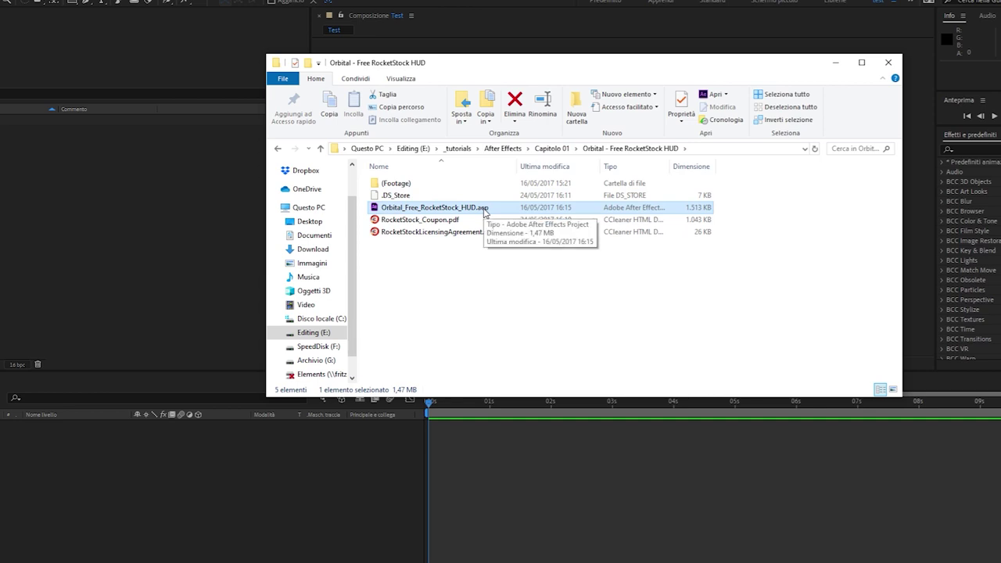
click(496, 287)
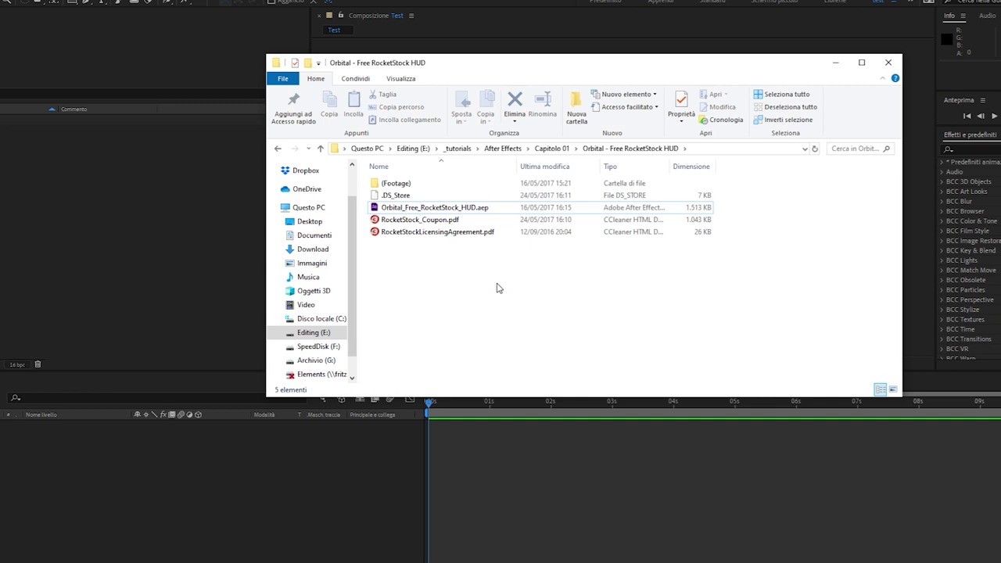
key(space)
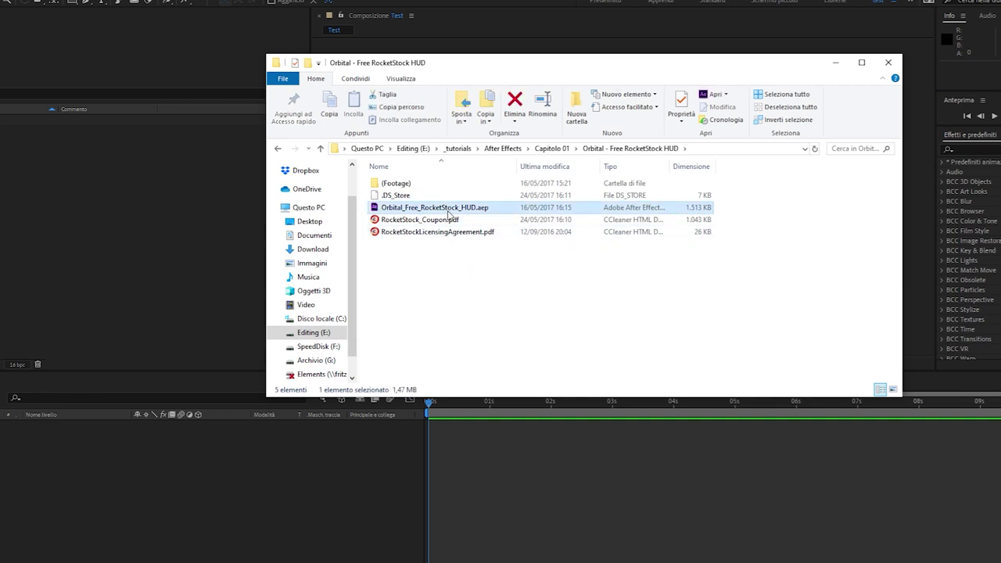
click(459, 288)
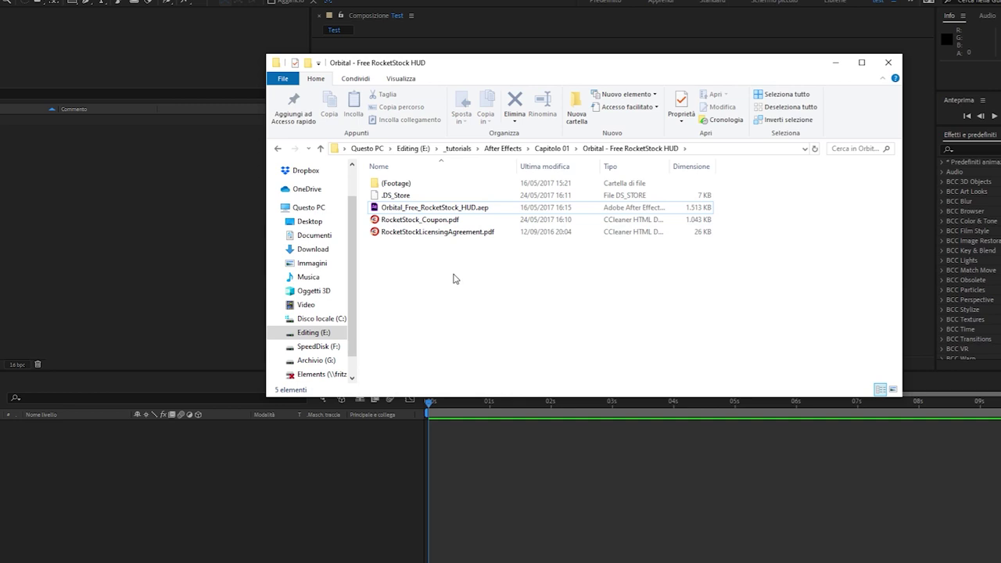
Open the Adobe After Effects Auto-Save folder with the sotto_v2 versions, then return to After Effects
click(454, 187)
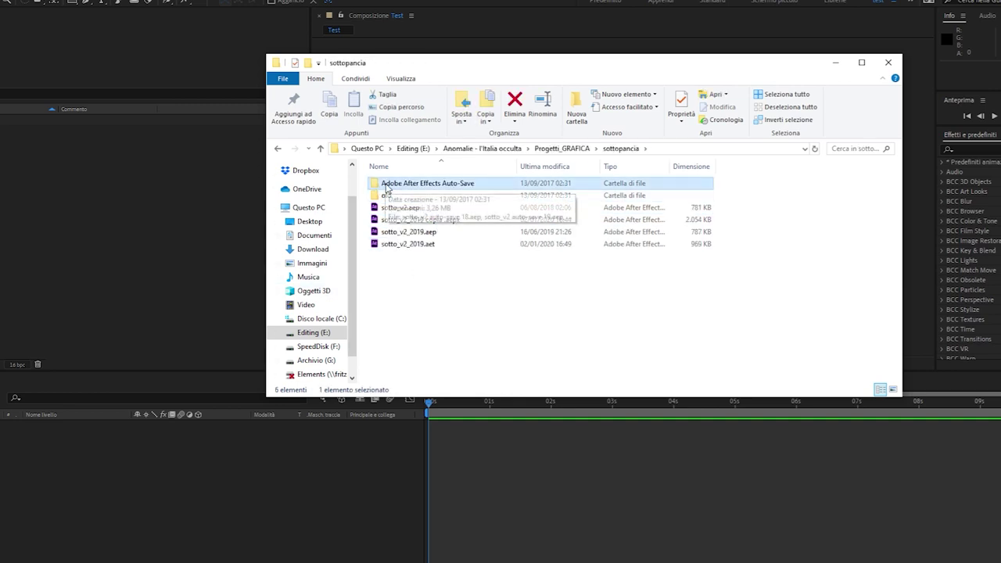
double_click(493, 185)
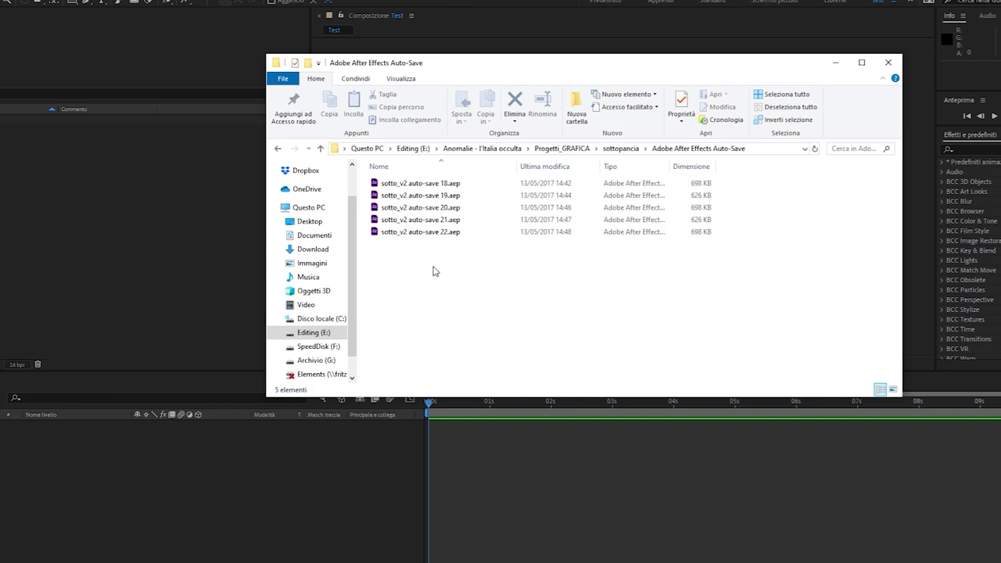
click(193, 212)
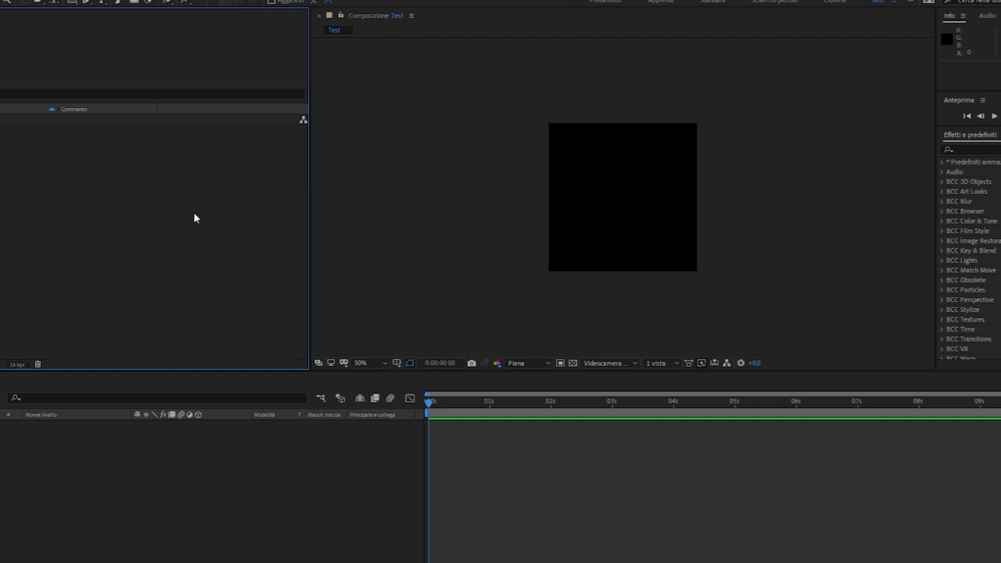
Open Modifica > Preferenze > Salvataggio automatico, showing saves every 20 minutes with 5 versions
click(24, 0)
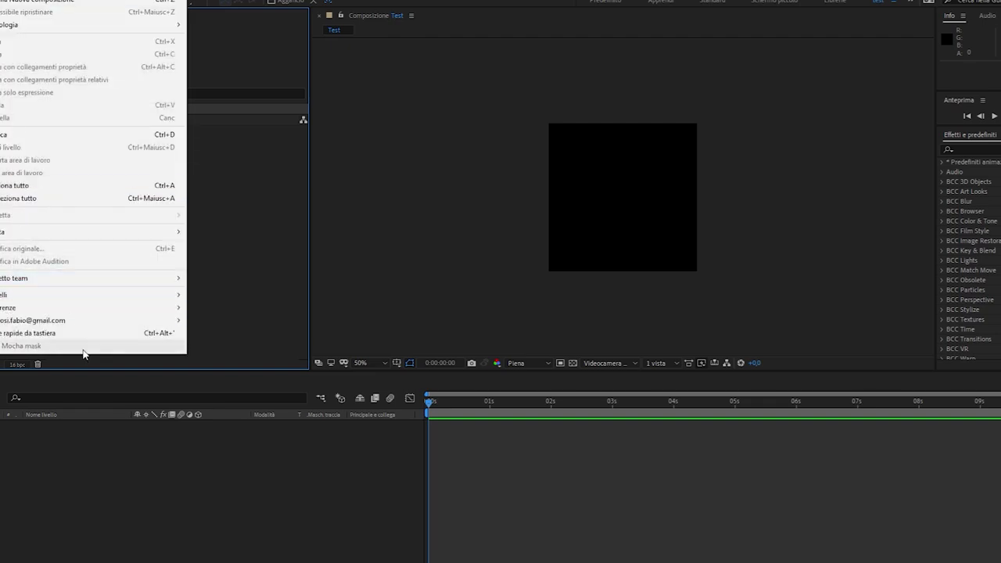
mouse_move(100, 308)
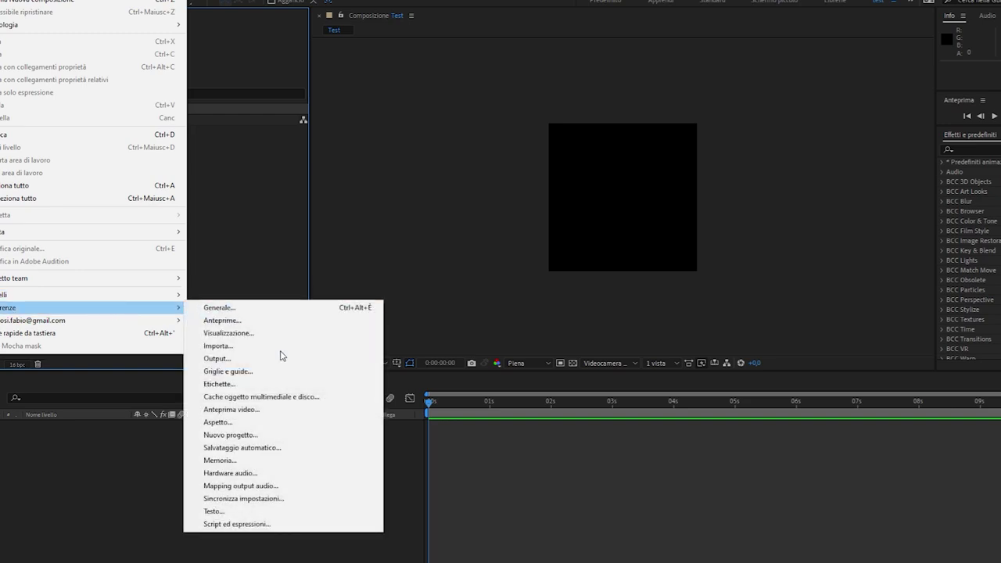
click(314, 450)
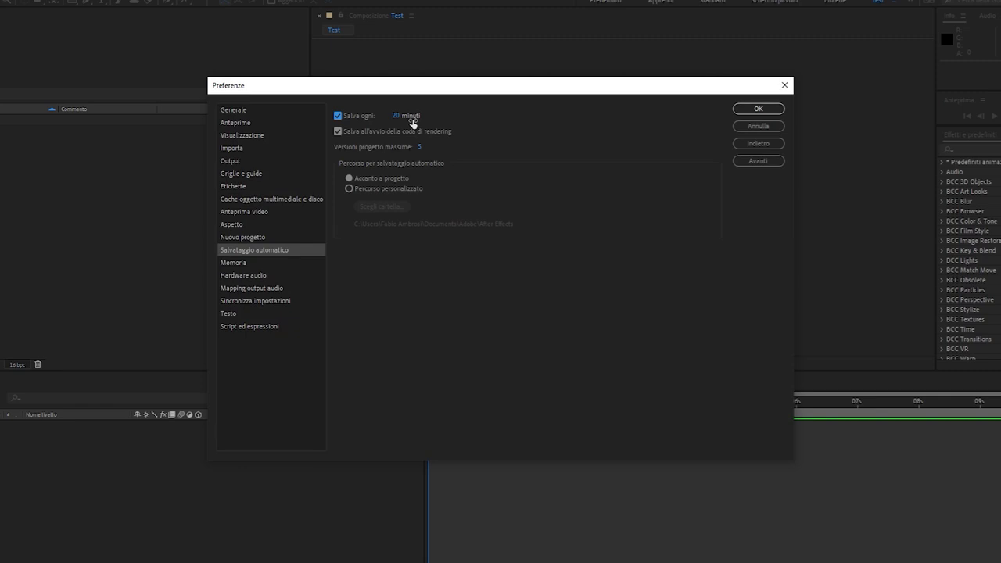
click(381, 189)
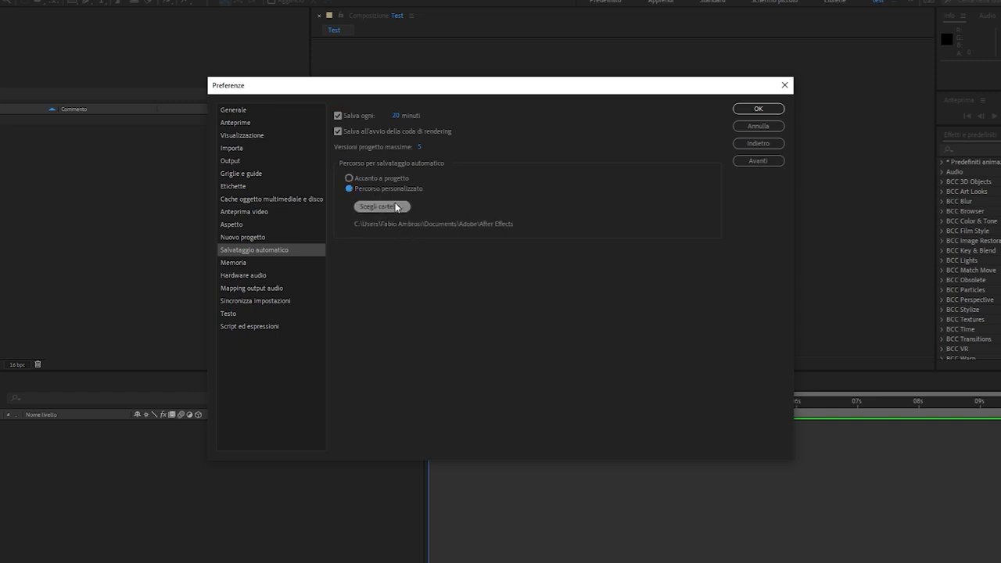
click(379, 179)
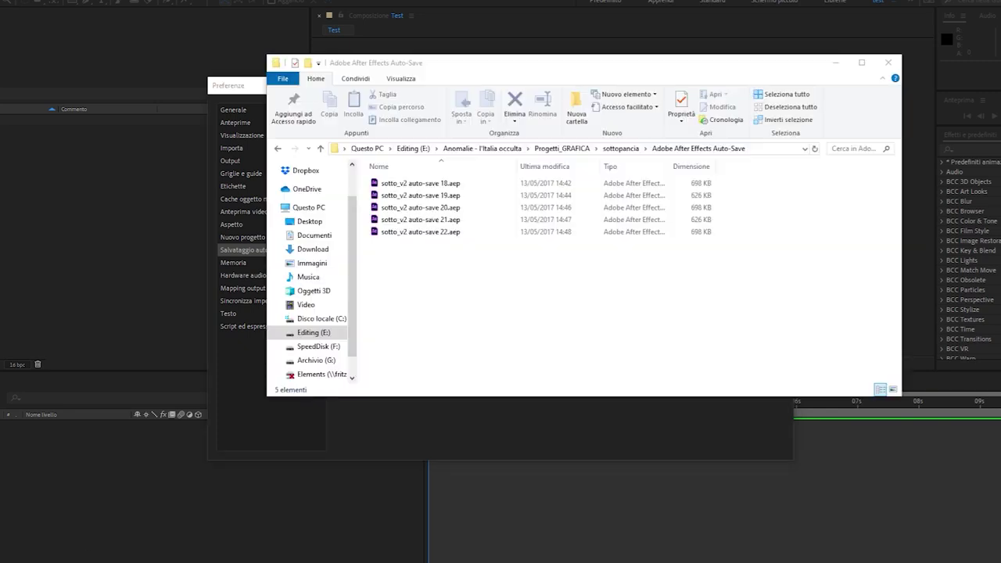
click(623, 150)
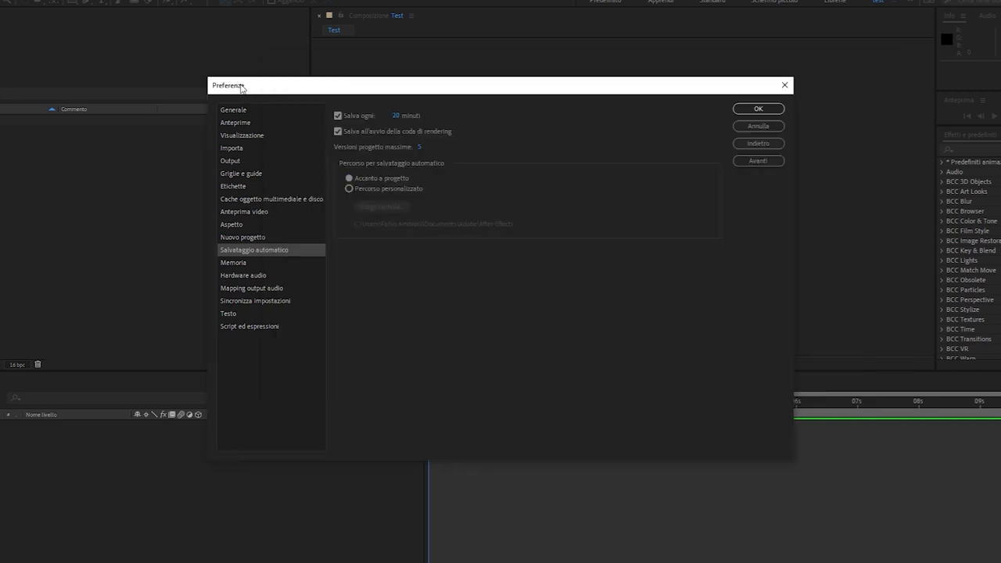
click(244, 92)
Set Versioni progetto massime to 20 and Salva ogni to 5 minuti, then apply with OK
click(428, 147)
text(20)
key(Return)
click(395, 115)
text(5)
key(Return)
click(770, 109)
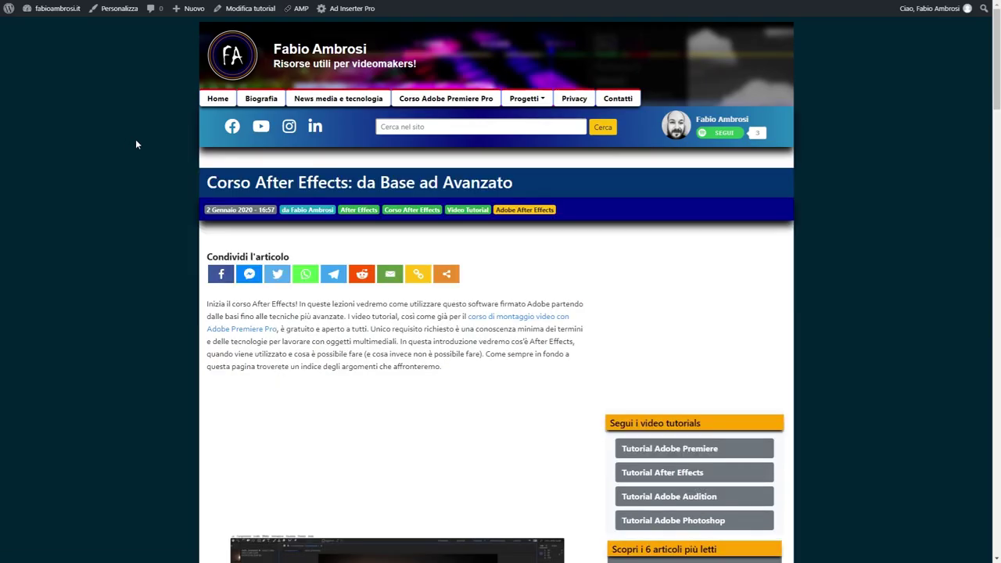
Scroll down to the modulo Base lesson list, select all 25 lessons, then deselect them
scroll(135, 144, down, 1)
scroll(135, 144, down, 4)
scroll(135, 143, down, 4)
scroll(135, 144, down, 3)
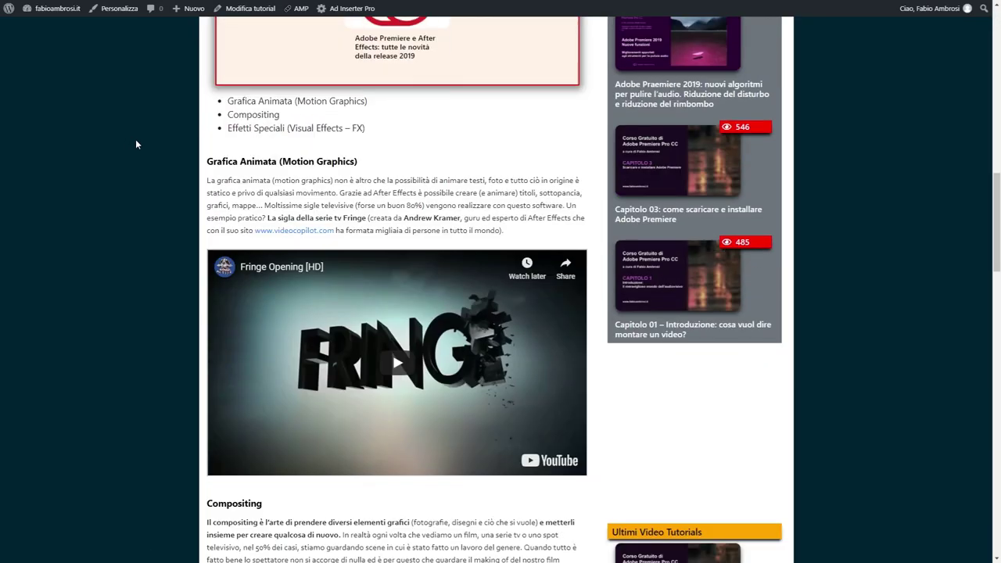
scroll(135, 143, down, 4)
scroll(136, 144, down, 4)
scroll(135, 144, down, 5)
scroll(135, 143, down, 4)
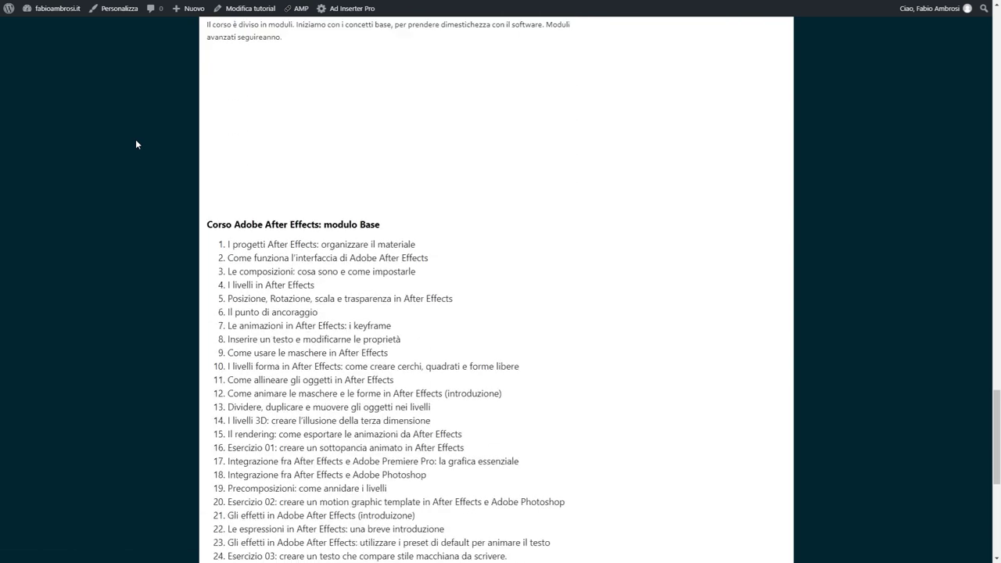
scroll(135, 144, down, 2)
scroll(135, 144, up, 1)
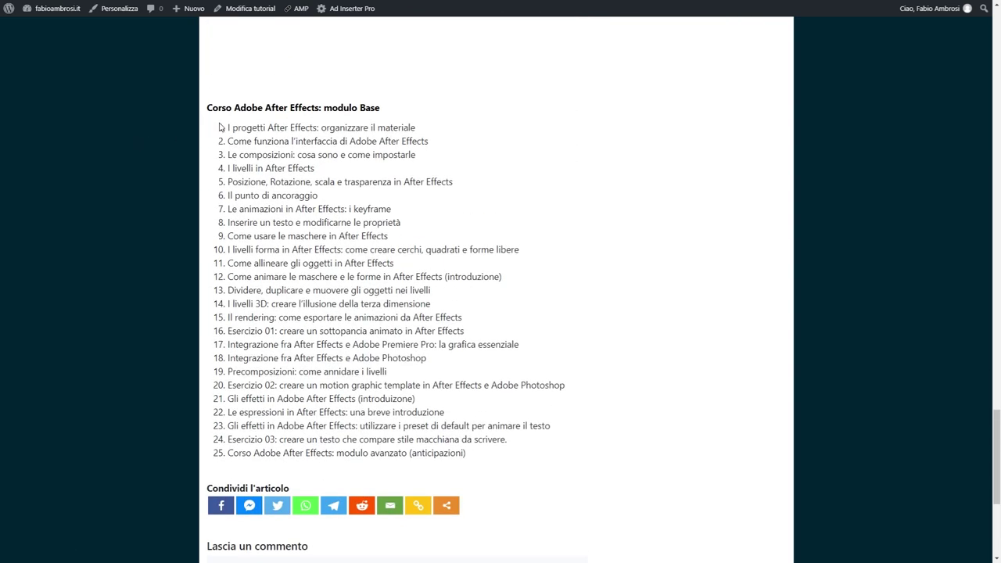
drag(221, 126, 512, 458)
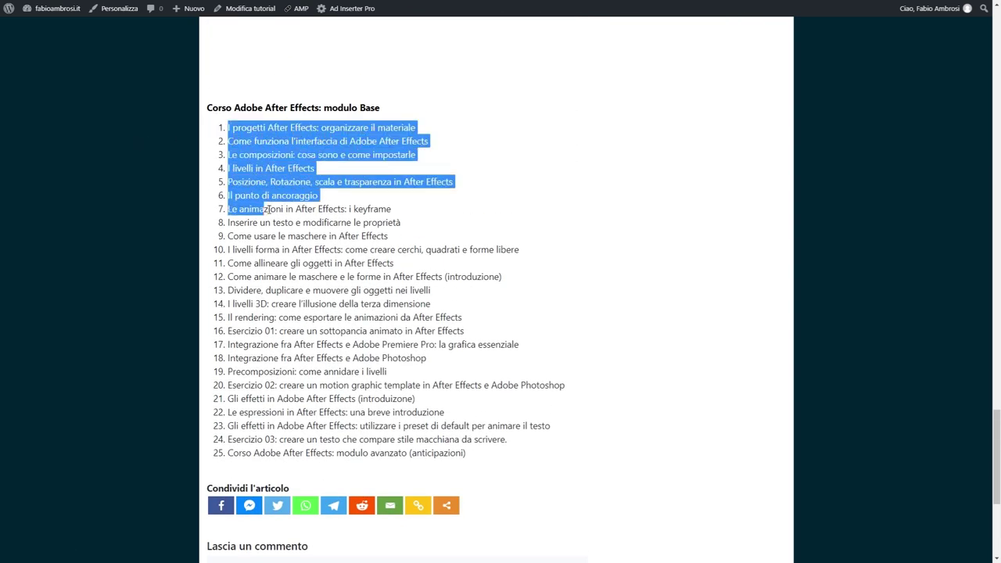
click(511, 458)
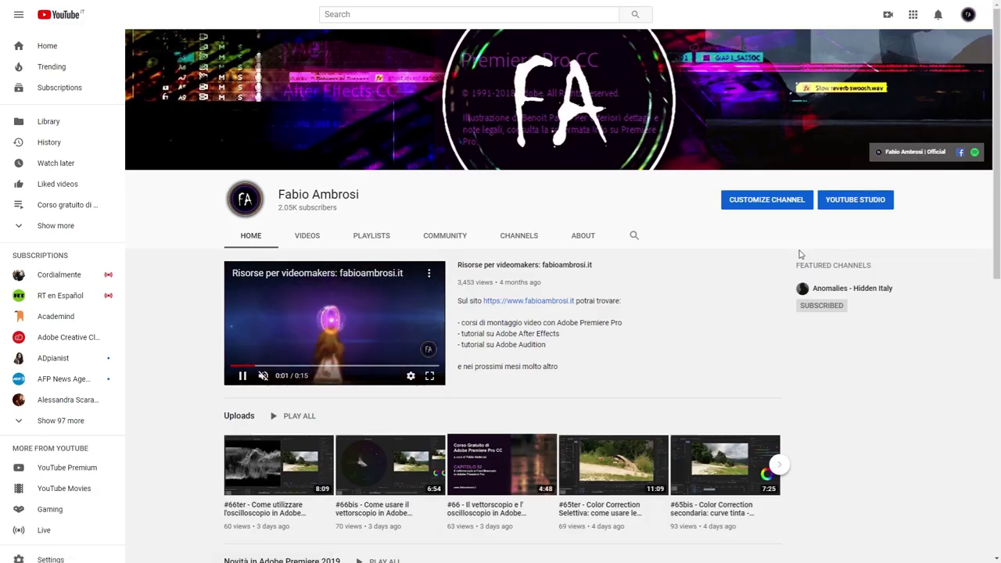
Scroll the YouTube channel home page down to the Uploads row and back up
scroll(800, 254, down, 4)
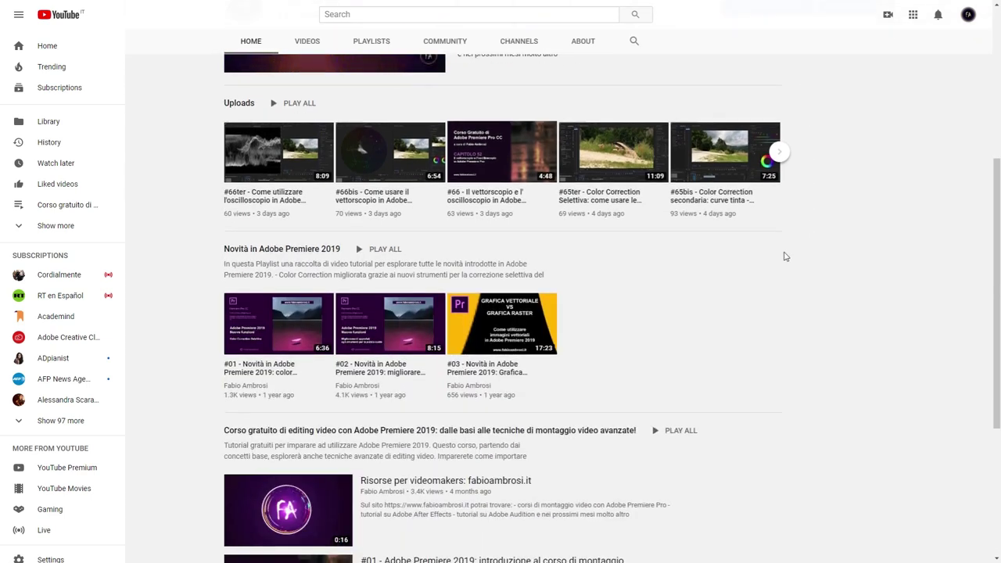
scroll(786, 256, down, 3)
scroll(763, 261, up, 4)
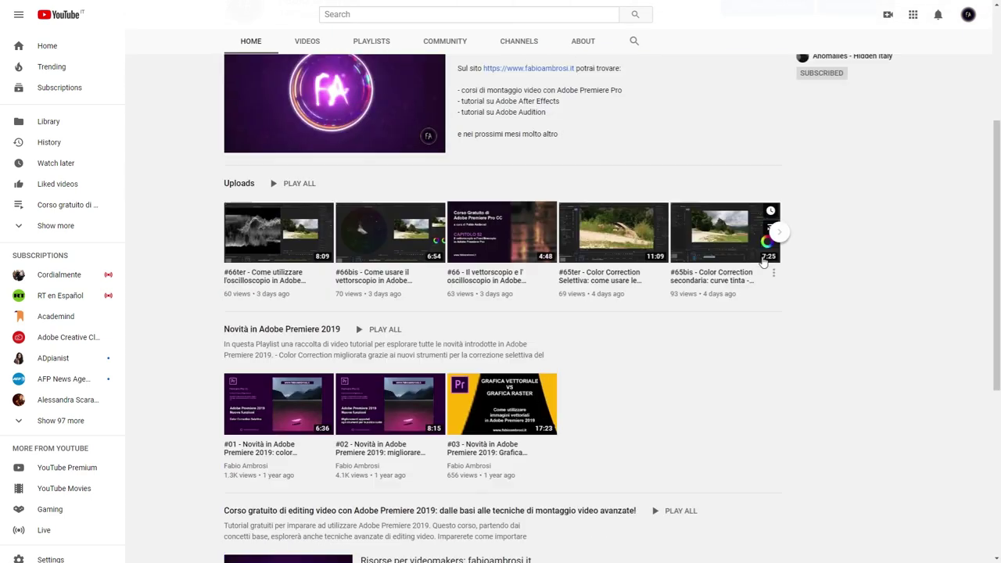
scroll(762, 261, up, 3)
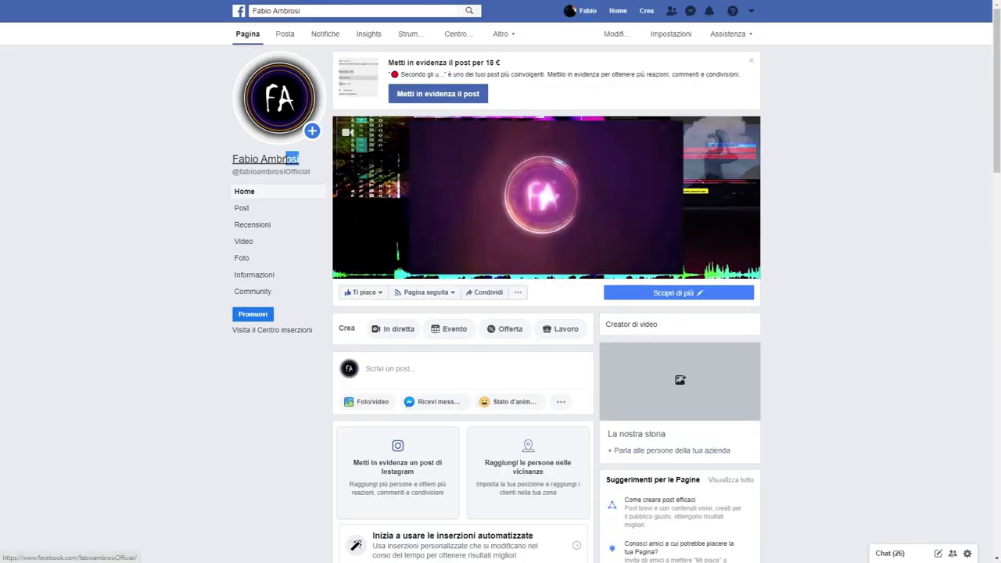
Highlight the Facebook page name and scroll down to the latest After Effects course post
drag(286, 160, 235, 163)
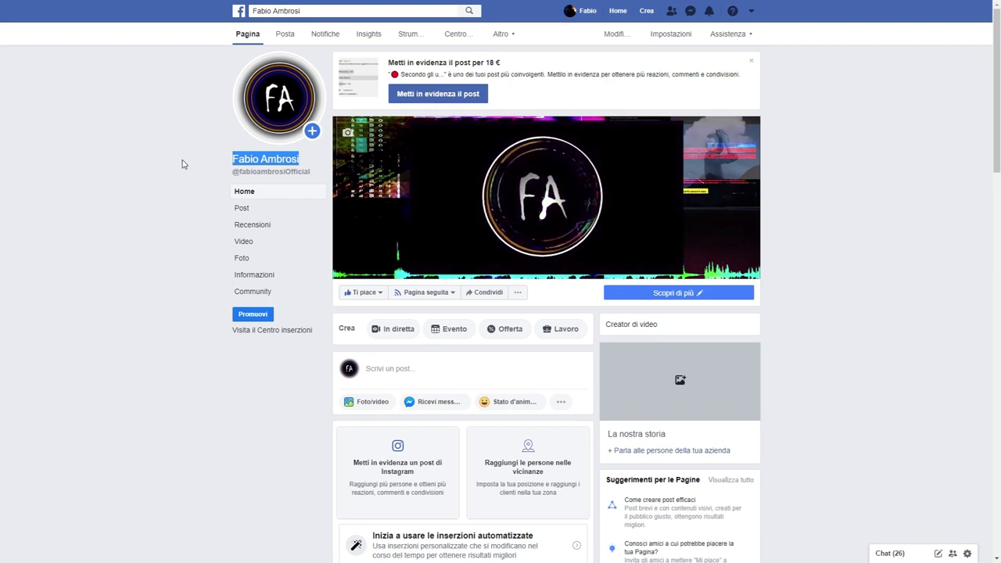
scroll(182, 164, down, 3)
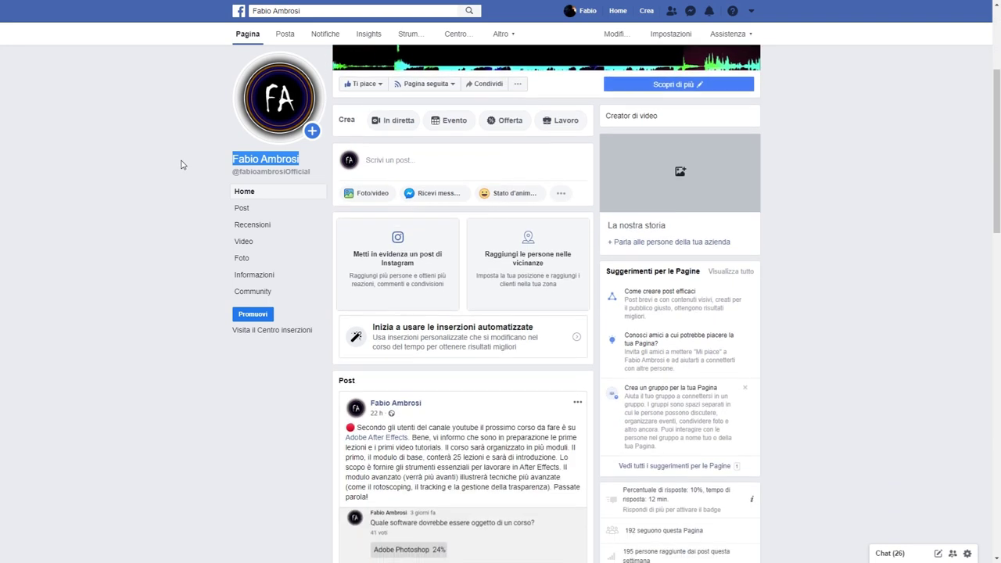